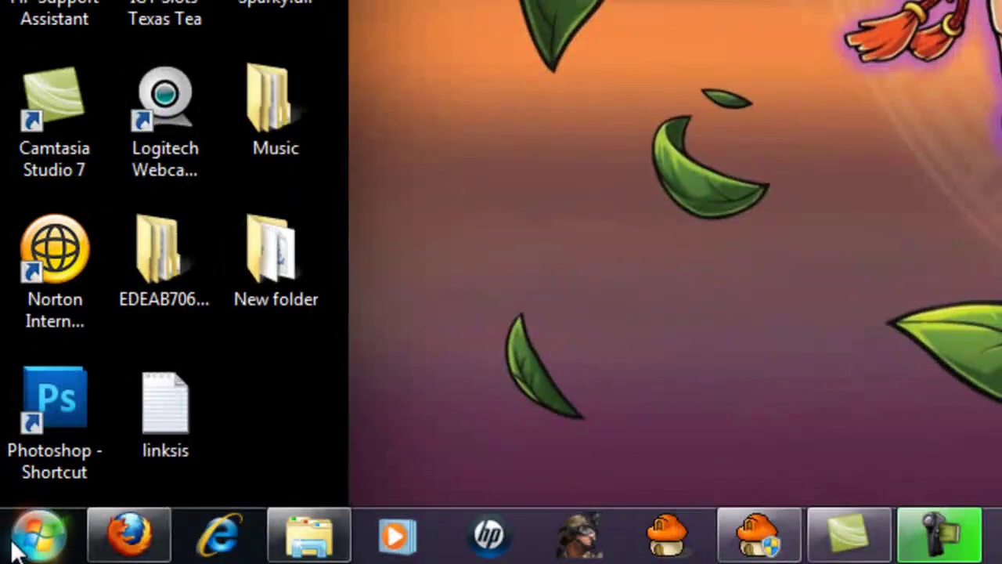
Launch a Command Prompt from the Start menu search via the Run dialog
{"action": "left_click", "coordinate": [40, 541]}
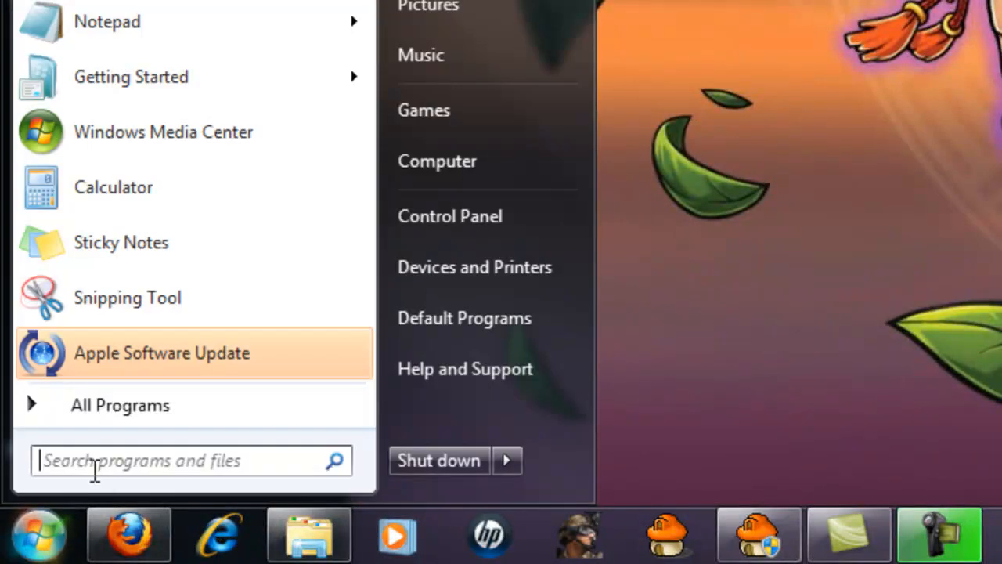
{"action": "left_click", "coordinate": [94, 462]}
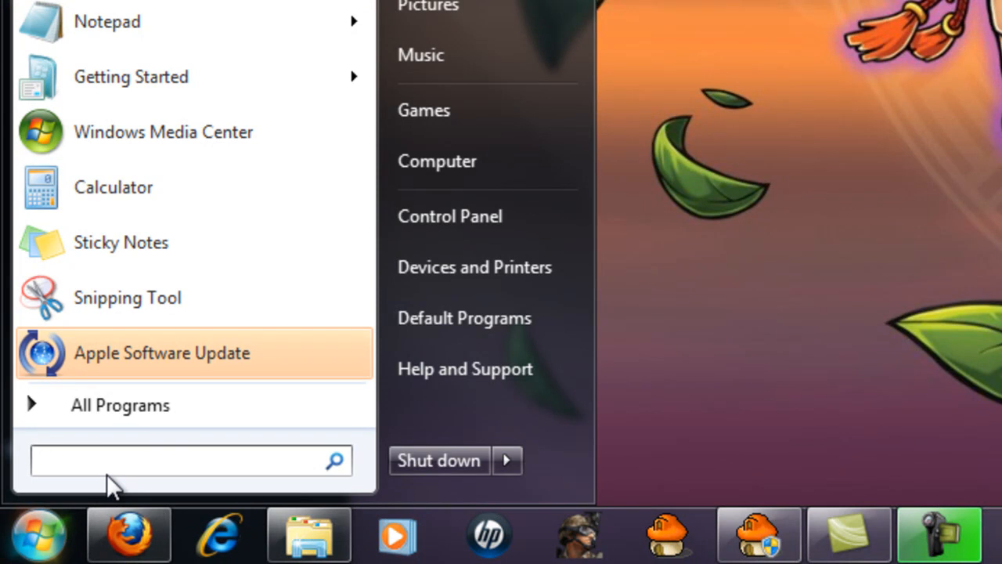
{"action": "type", "text": "run"}
{"action": "key", "text": "Return"}
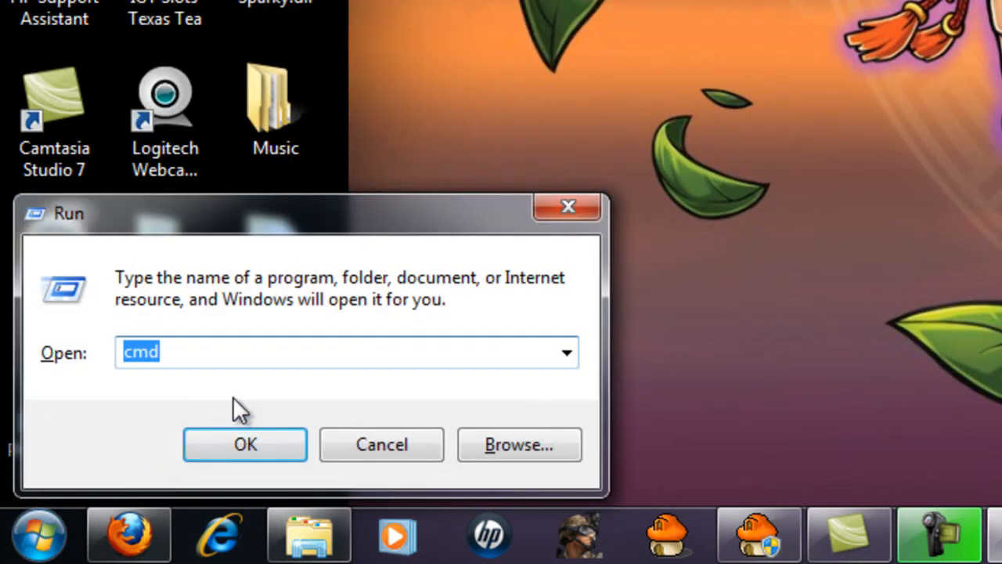
{"action": "type", "text": "cm"}
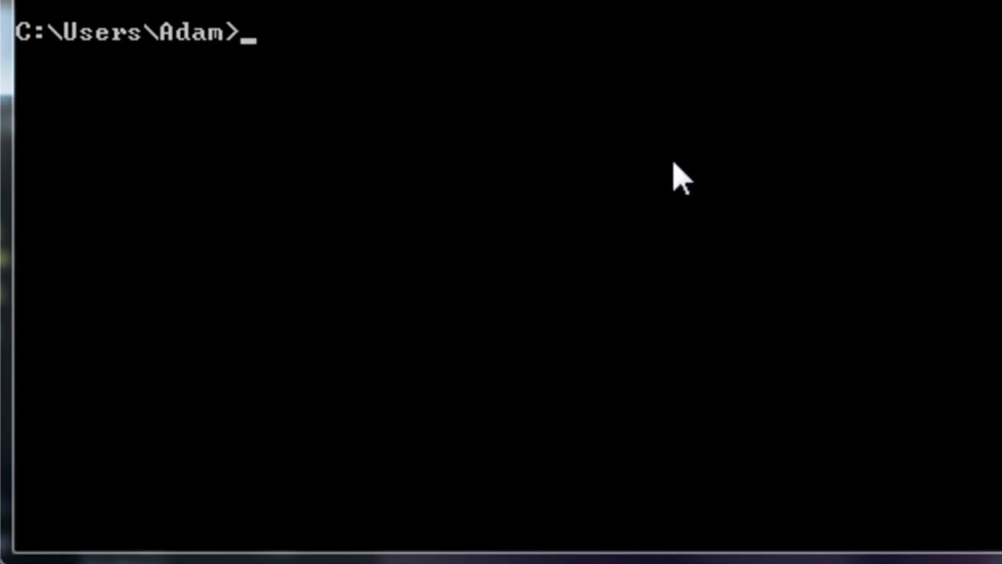
{"action": "type", "text": "ipconfig"}
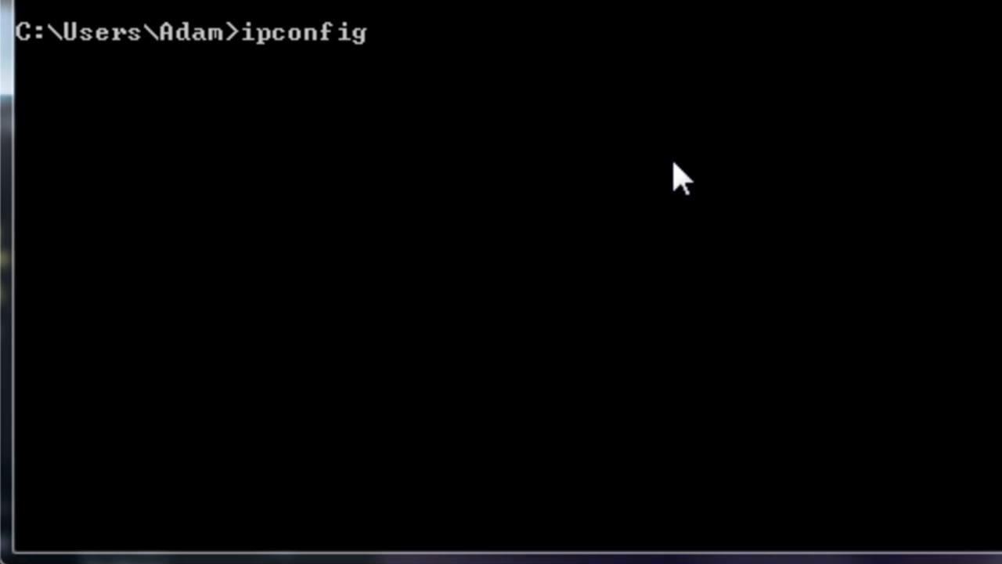
{"action": "type", "text": " /releas"}
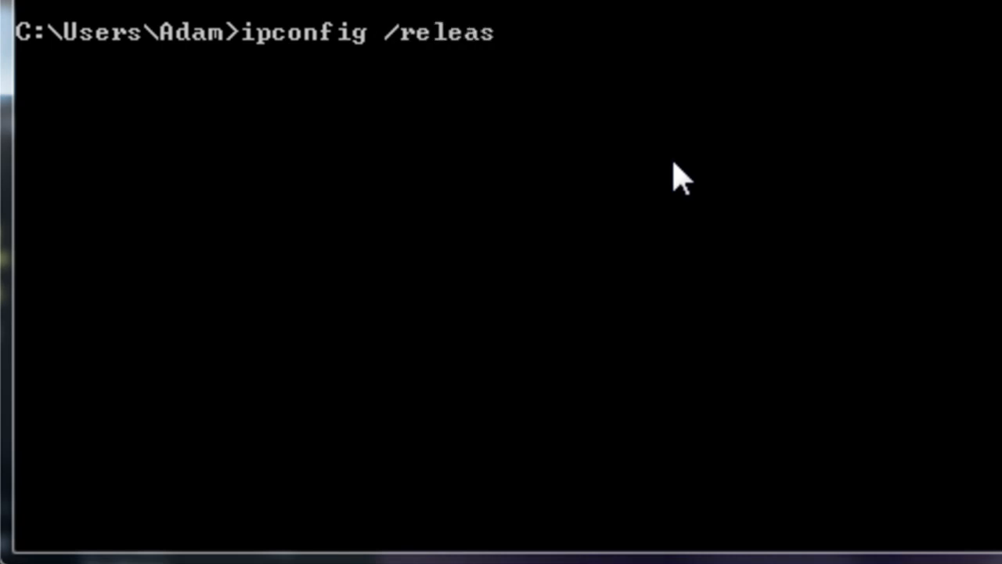
{"action": "type", "text": "e"}
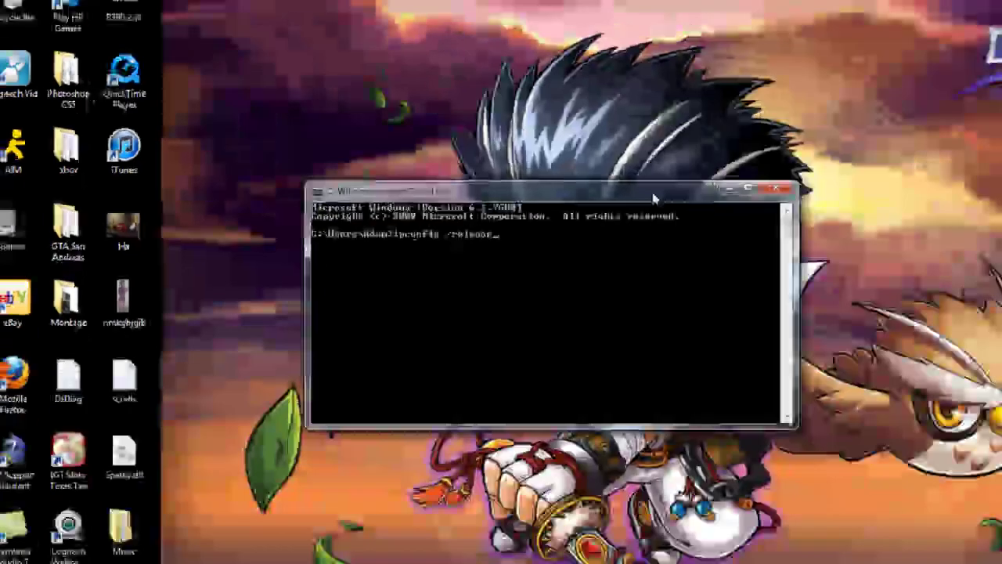
Move the Command Prompt window holding 'ipconfig /release' to the upper left
{"action": "mouse_move", "coordinate": [517, 217]}
{"action": "left_mouse_down"}
{"action": "mouse_move", "coordinate": [297, 149]}
{"action": "mouse_move", "coordinate": [321, 120]}
{"action": "left_mouse_up"}
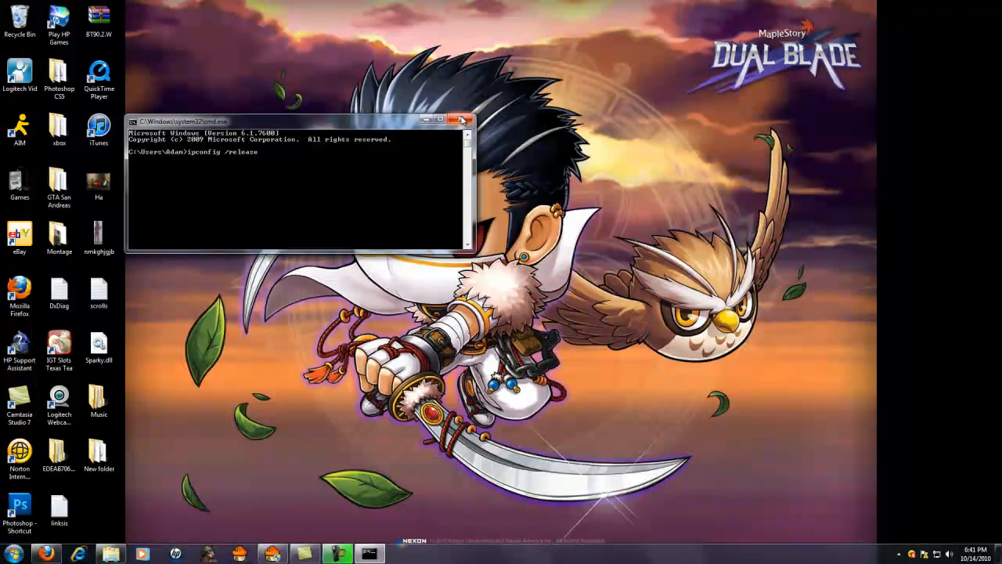
Close the old Command Prompt and launch a fresh one by searching 'cmd' from Start
{"action": "left_click", "coordinate": [462, 121]}
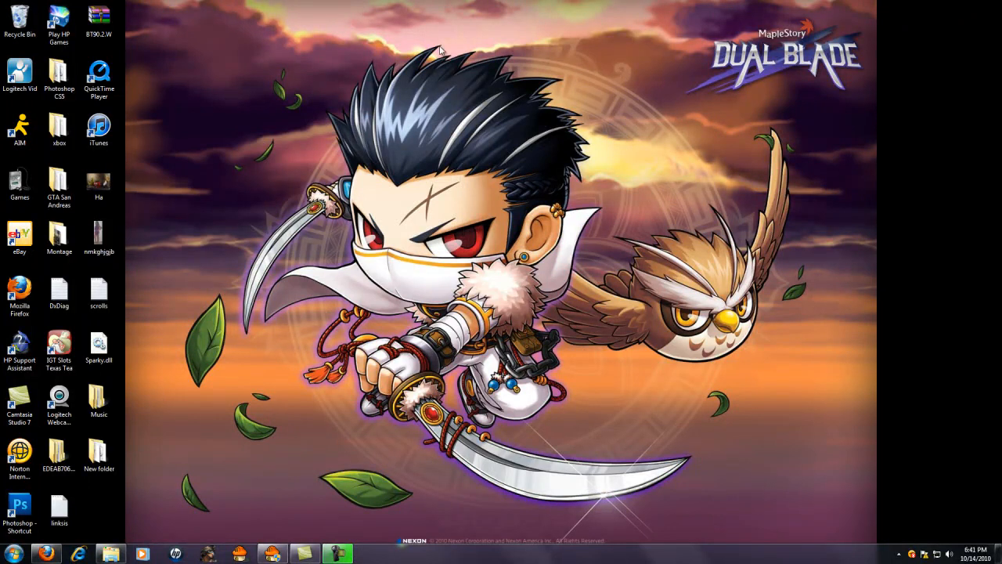
{"action": "key", "text": "super"}
{"action": "left_click", "coordinate": [60, 527]}
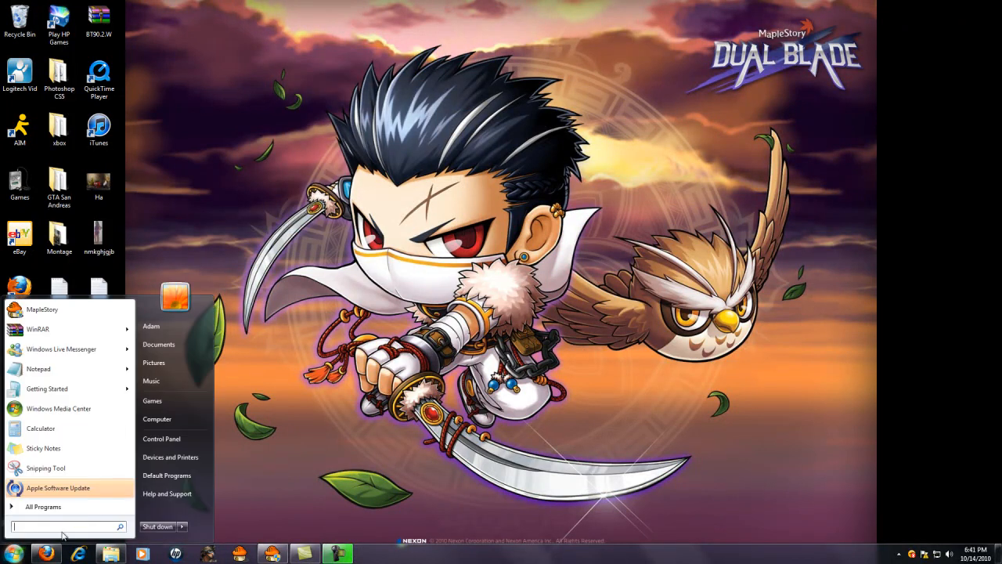
{"action": "type", "text": "cmd"}
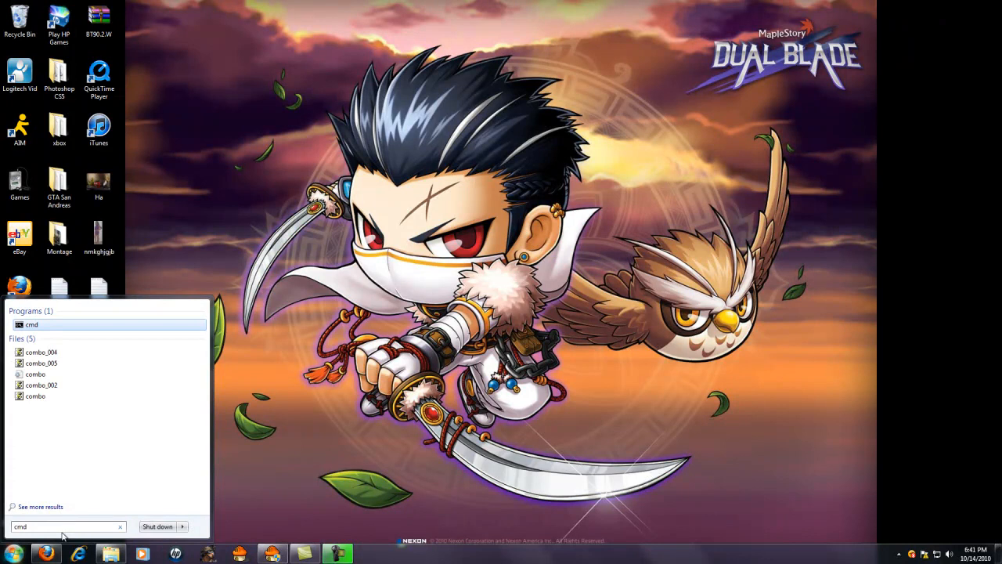
{"action": "key", "text": "Return"}
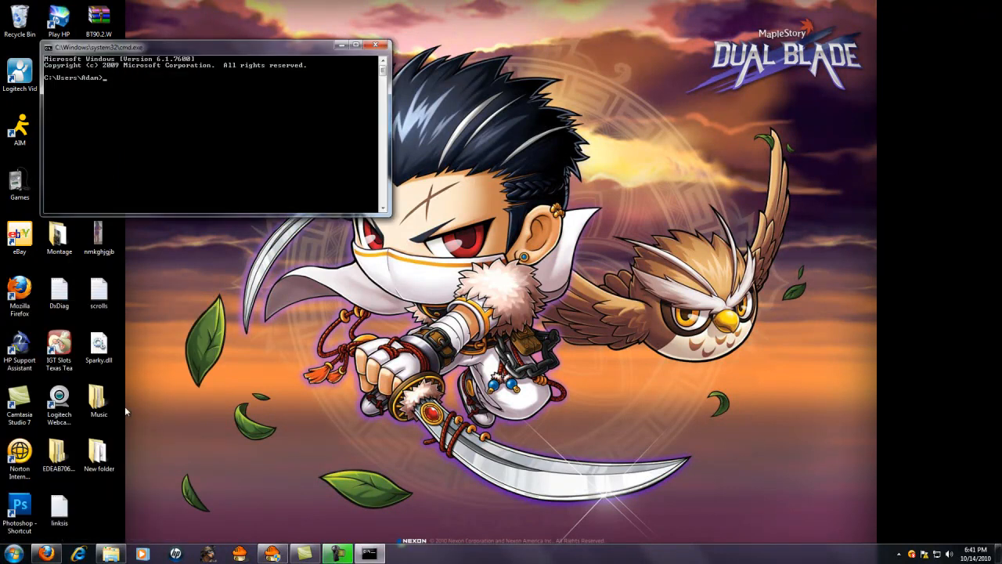
{"action": "type", "text": "ipconfig /release"}
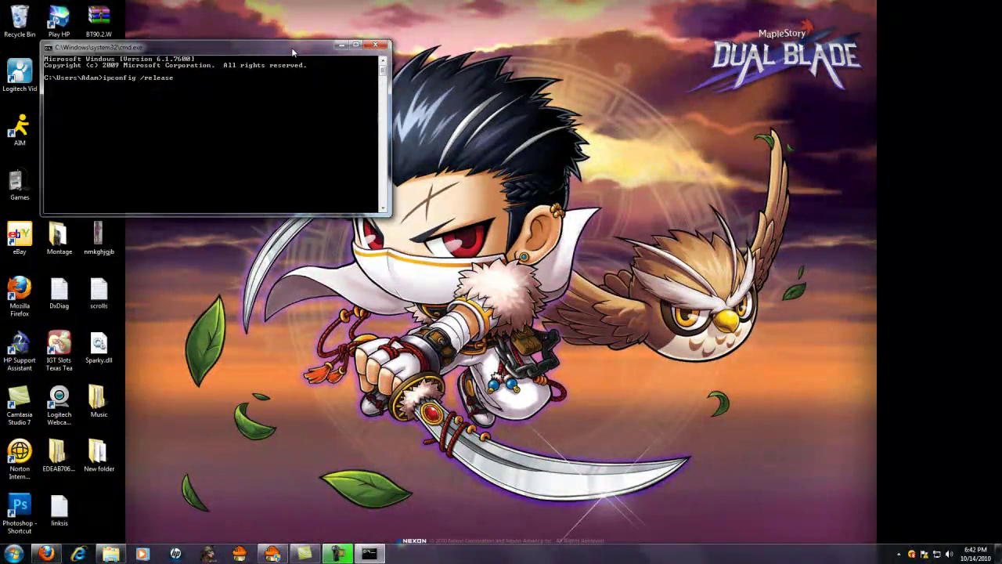
Move the new Command Prompt window holding 'ipconfig /release' to the lower right
{"action": "left_click_drag", "start_coordinate": [291, 47], "coordinate": [666, 329]}
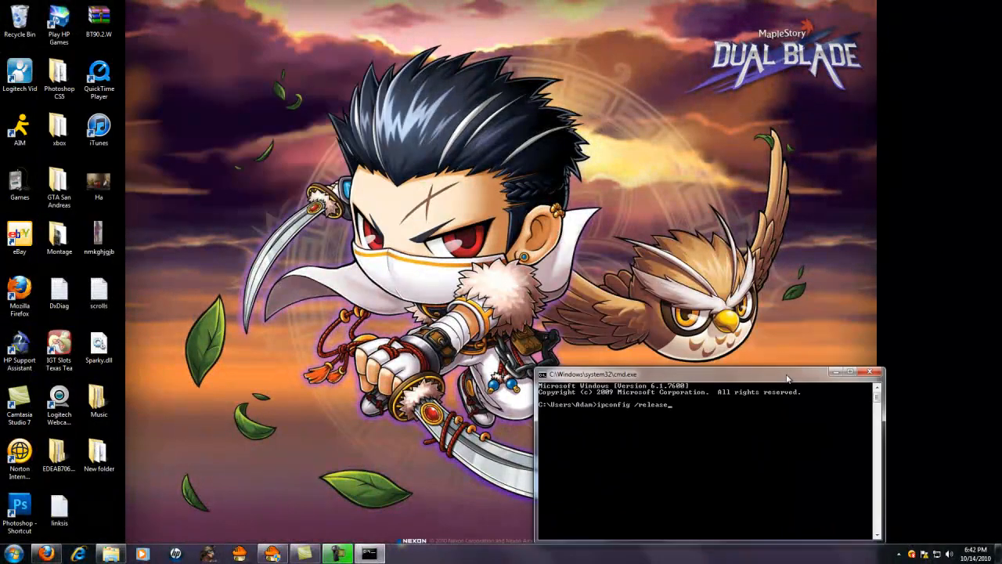